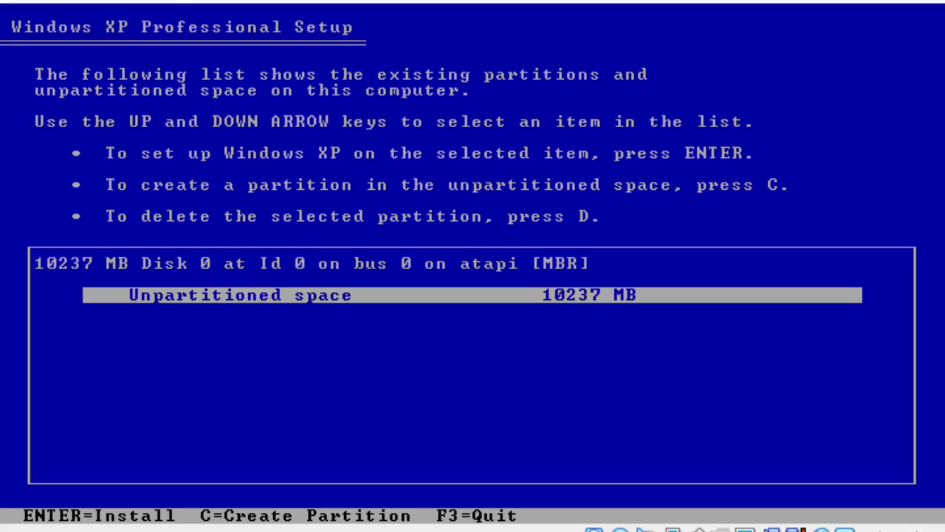
Set up Windows XP on the 10237 MB unpartitioned space and quick-format the new partition with NTFS.
key("Return")
key("Up")
key("Up")
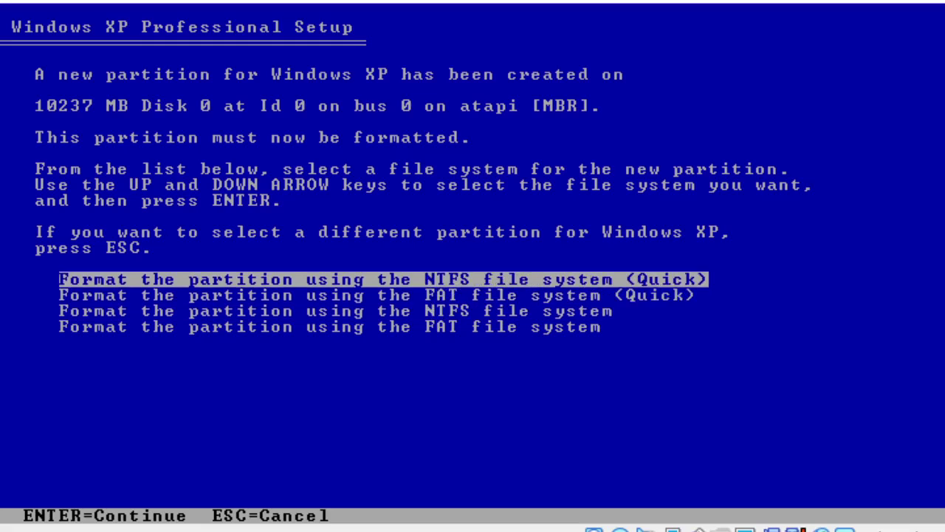
key("Return")
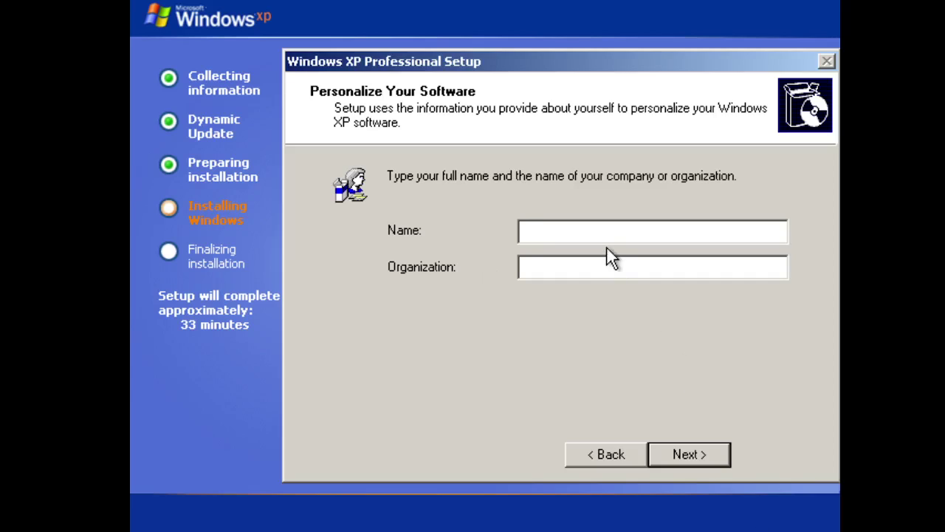
Enter the owner's name with no organization, and accept the suggested computer name with a blank Administrator password.
type("Rebindd")
key("BackSpace")
key("Return")
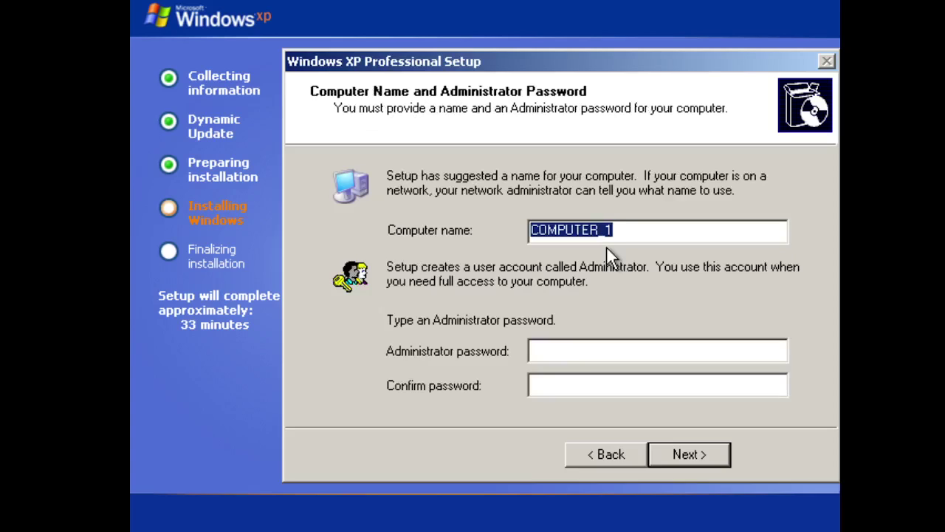
key("Return")
key("Return")
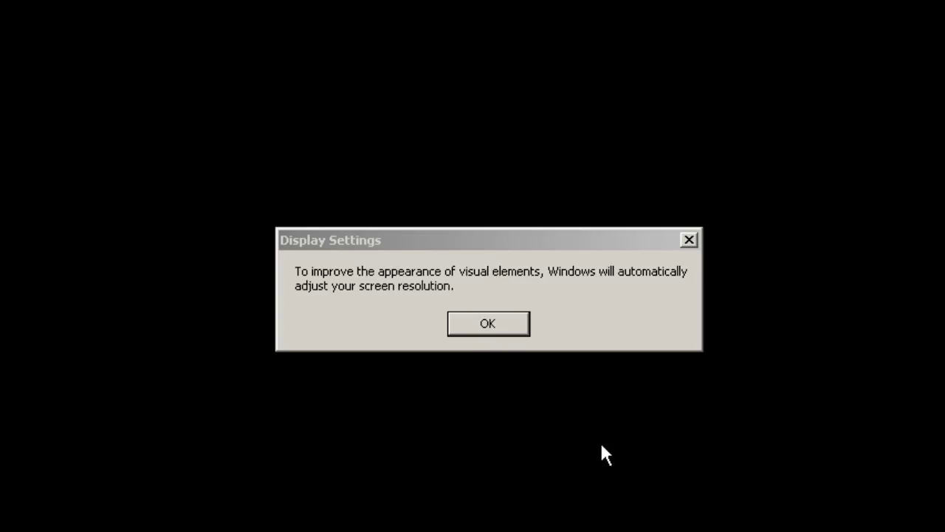
Accept the automatically adjusted screen resolution and begin the Welcome to Microsoft Windows setup.
left_click(528, 329)
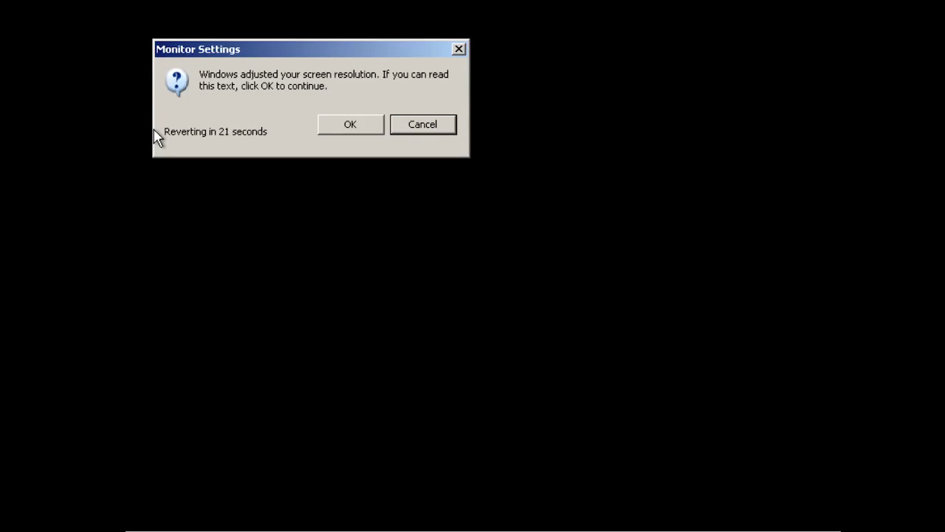
left_click(361, 124)
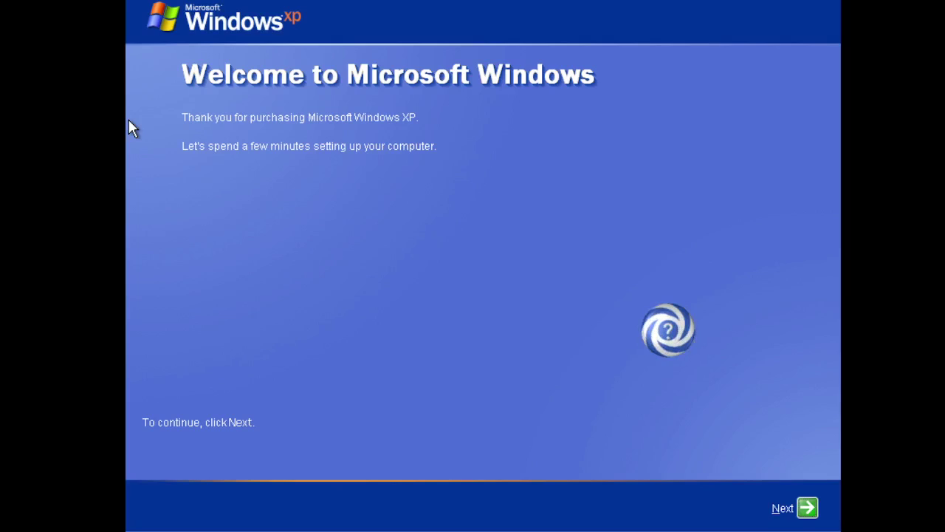
left_click(805, 510)
left_click(348, 288)
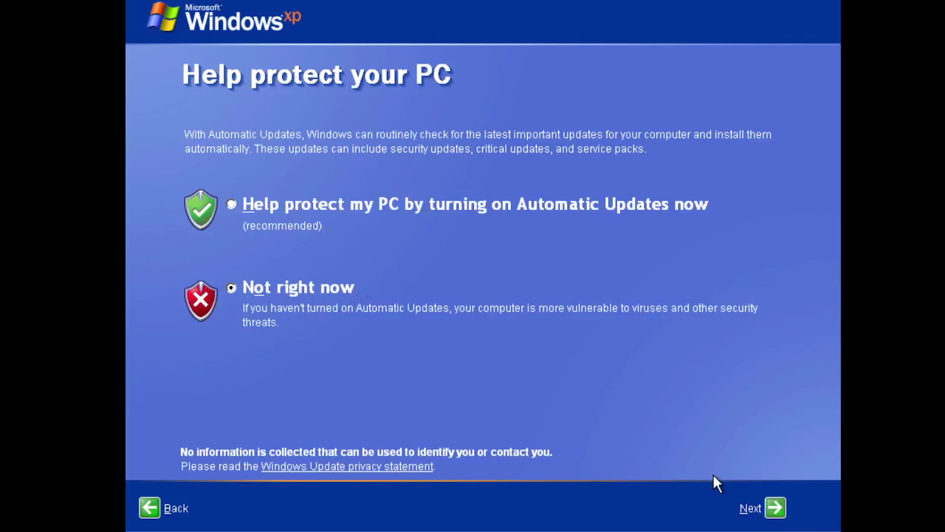
left_click(775, 509)
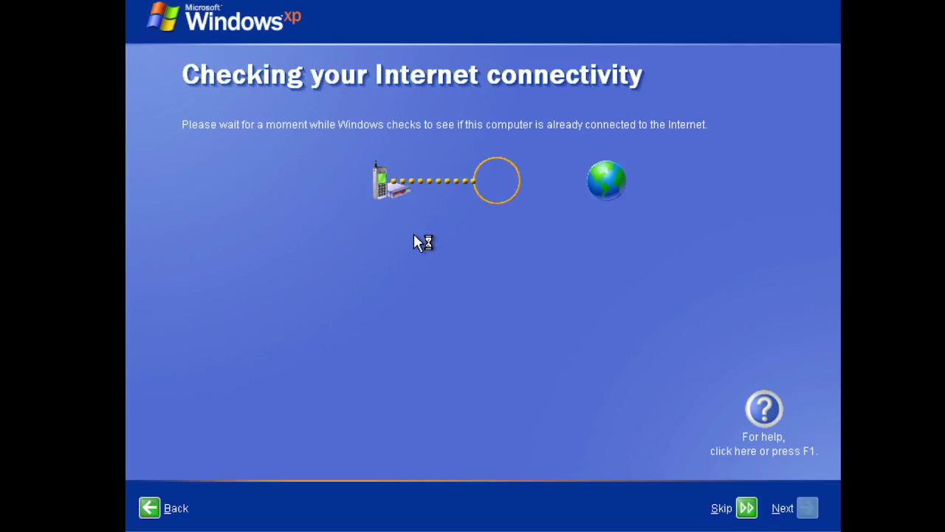
left_click(151, 510)
Turn on Automatic Updates and keep the Internet connection through a local area network or home network.
left_click(364, 203)
left_click(781, 516)
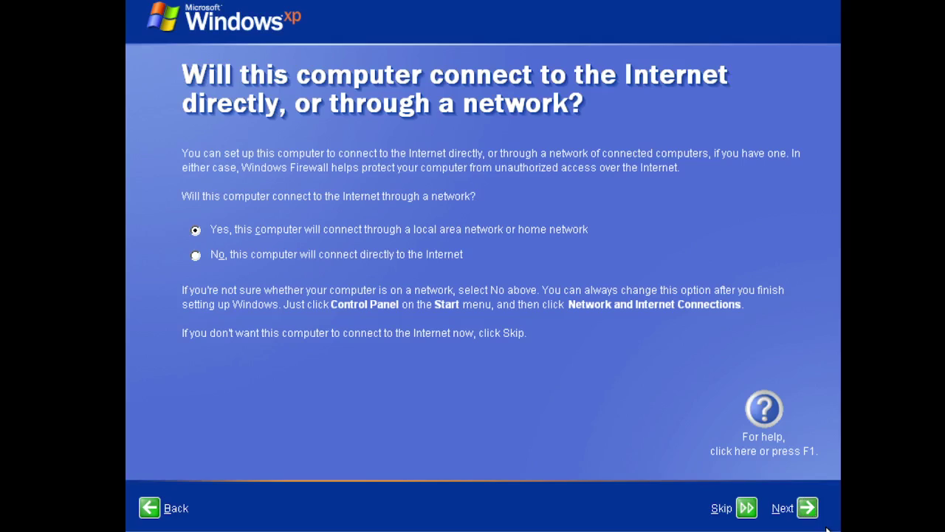
left_click(806, 508)
Decline online registration with Microsoft at this time, and enter the primary user's name for the computer.
left_click(302, 203)
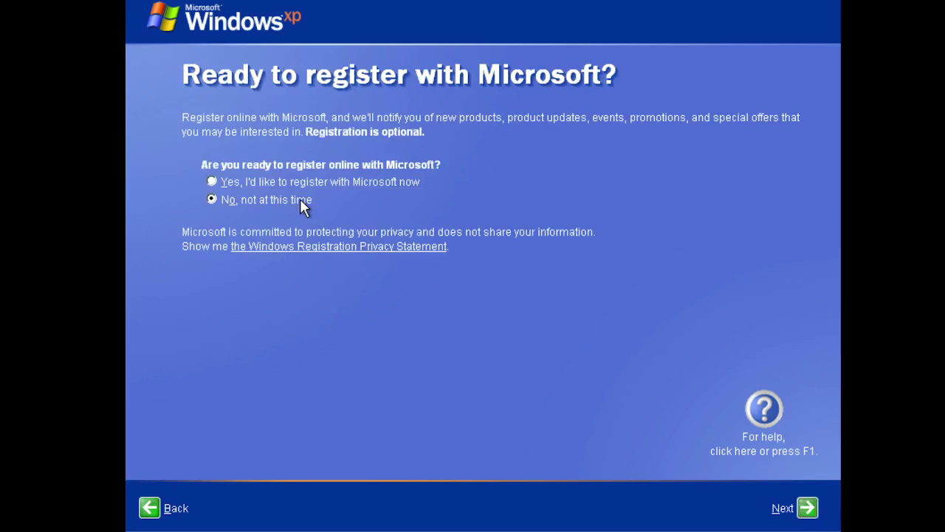
left_click(807, 508)
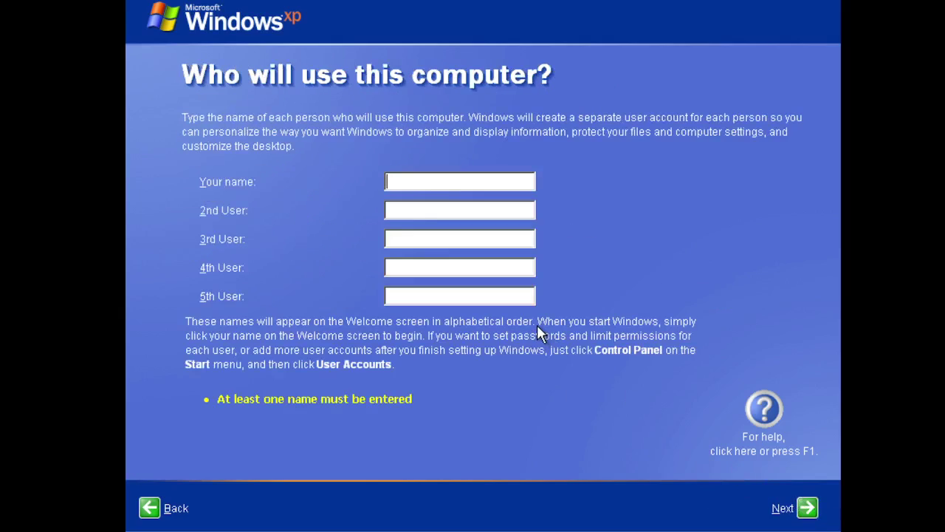
type("Rebinded")
left_click(419, 210)
type("Retsu")
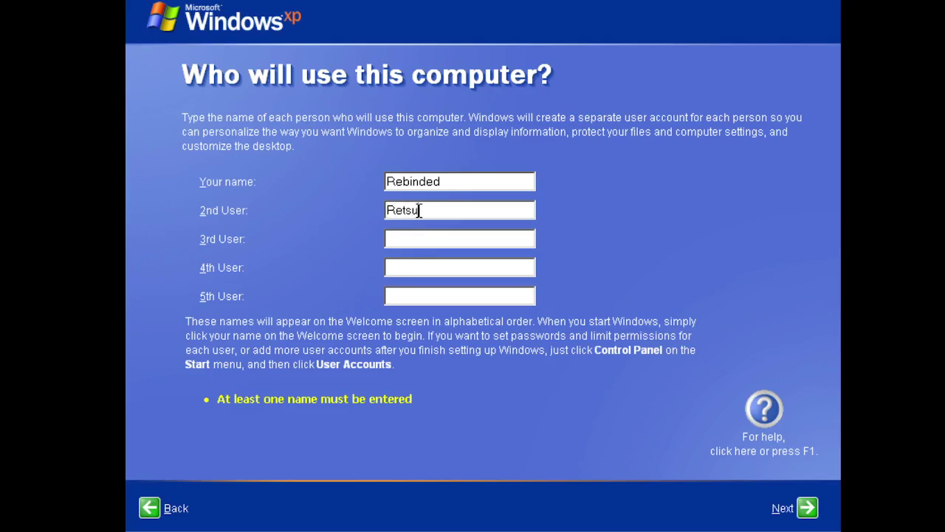
key("BackSpace")
key("BackSpace")
key("BackSpace")
key("BackSpace")
key("BackSpace")
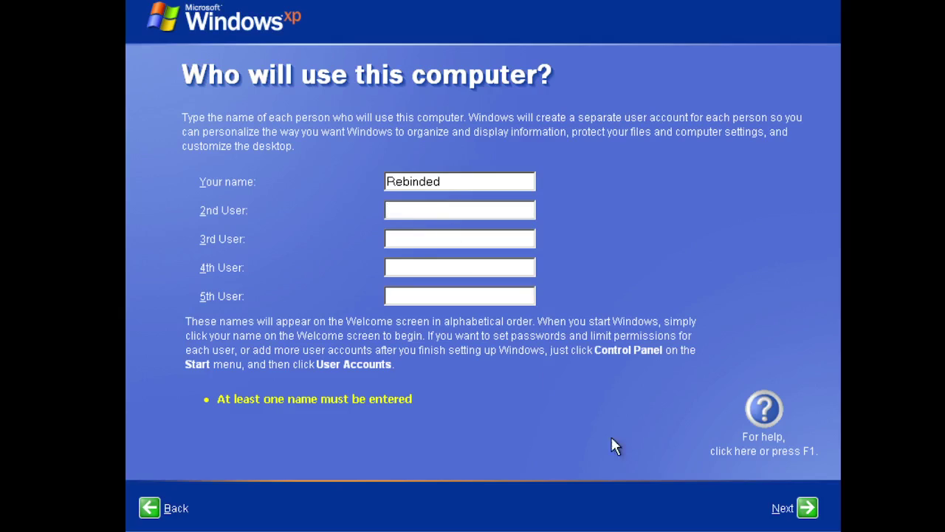
Confirm the single user account, finish the initial Windows setup and return to the plain desktop.
left_click(810, 509)
left_click(809, 509)
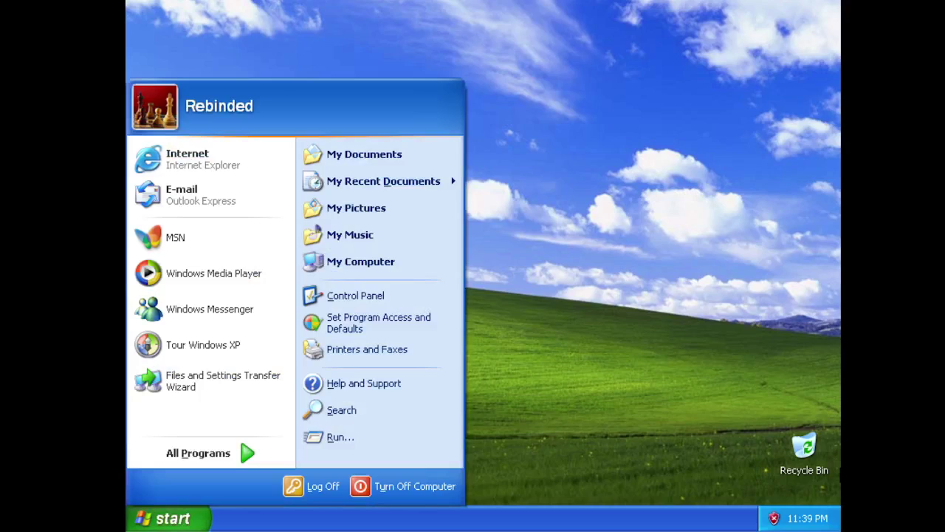
left_click(568, 177)
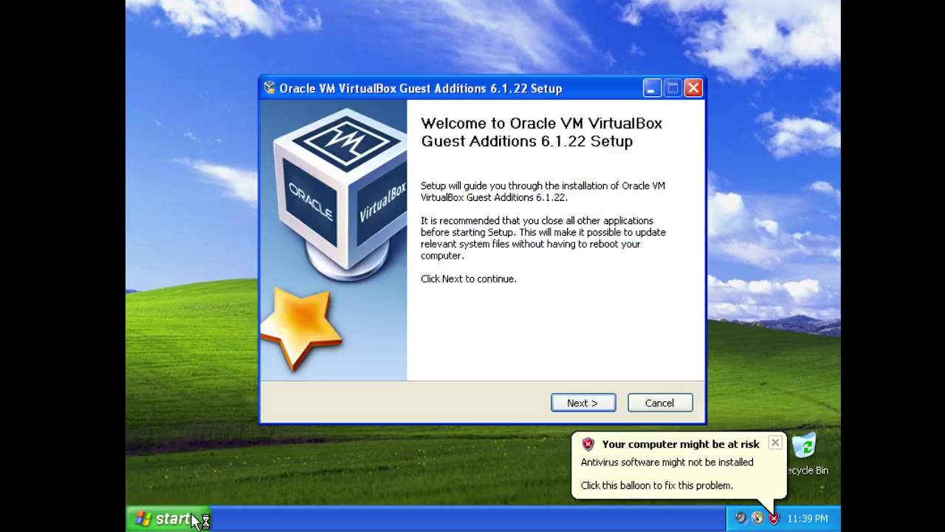
Install Oracle VM VirtualBox Guest Additions 6.1.22 with the default options and reboot the computer now.
left_click(575, 405)
left_click(587, 402)
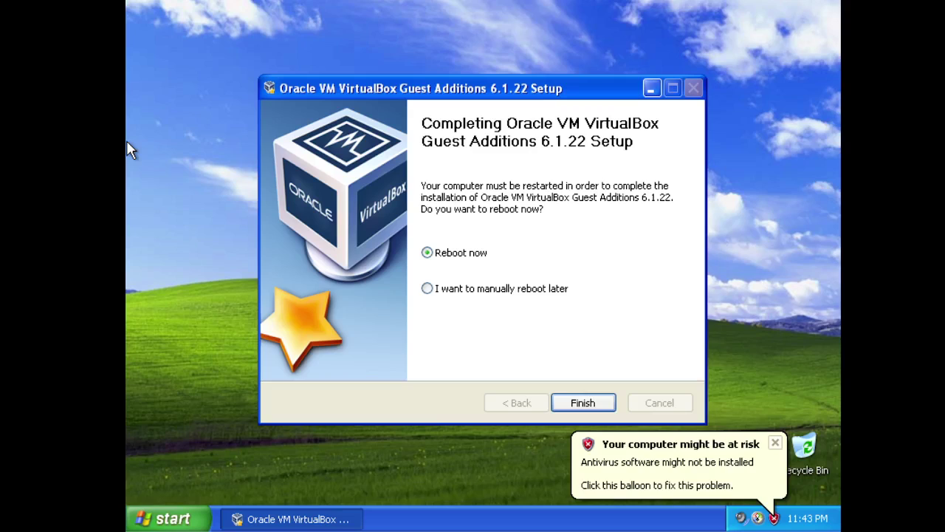
left_click(582, 405)
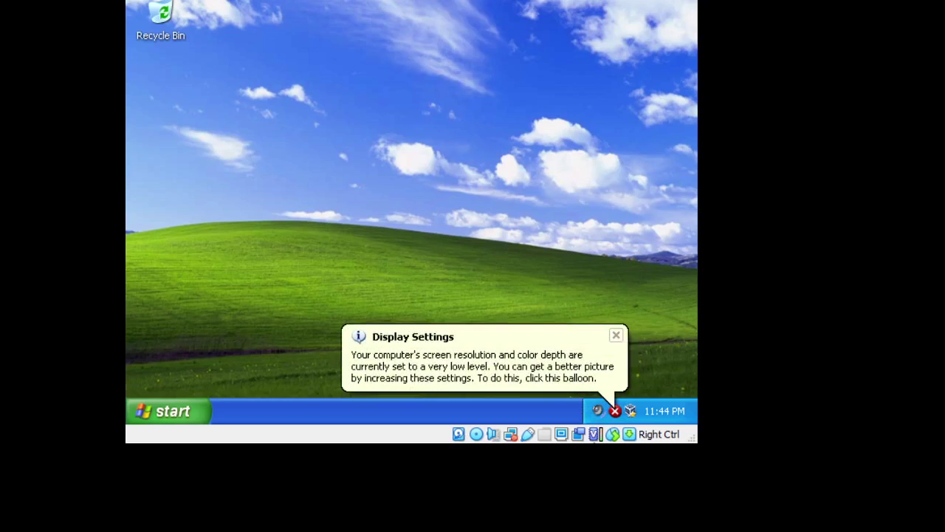
Let Windows increase the low screen resolution and color depth, and keep the new display settings.
left_click(565, 368)
left_click(283, 210)
left_click(431, 234)
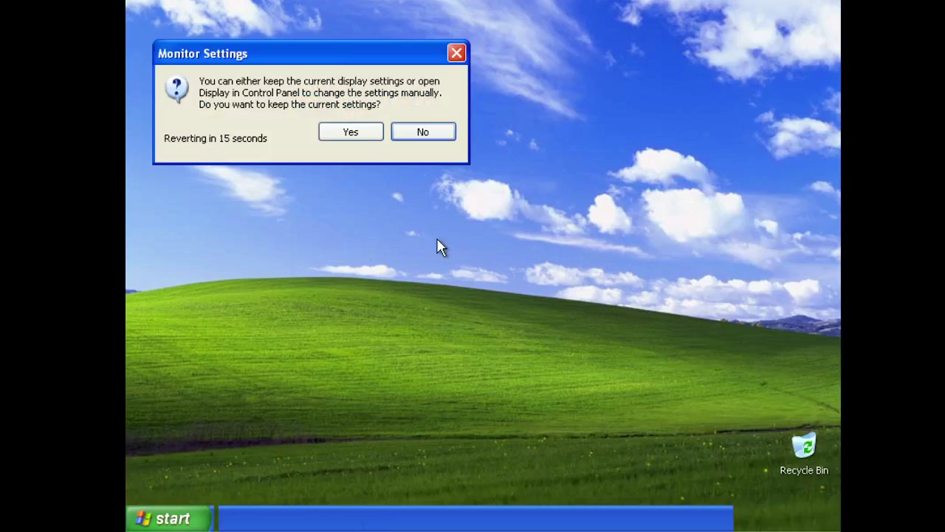
left_click(352, 141)
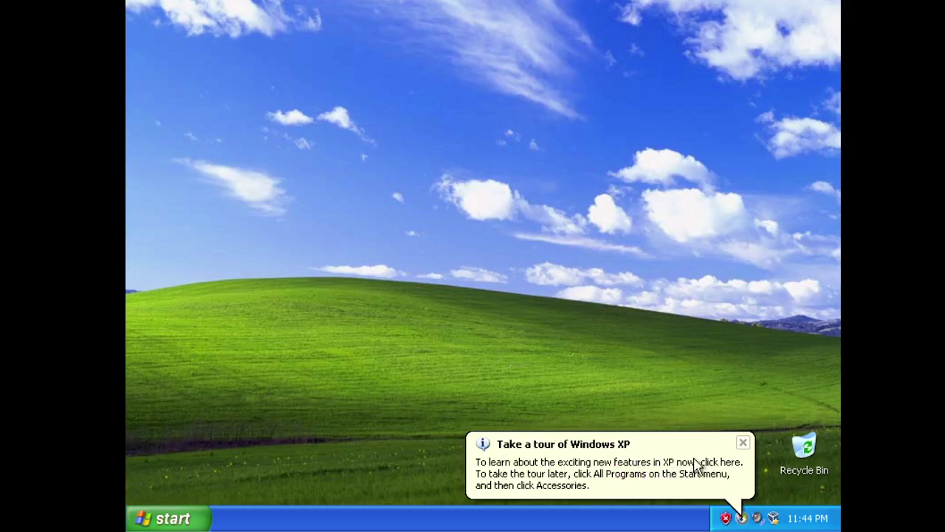
Dismiss the Windows XP tour notification and show the My Documents, My Computer and My Network Places icons on the desktop.
left_click(742, 442)
right_click(626, 369)
left_click(649, 476)
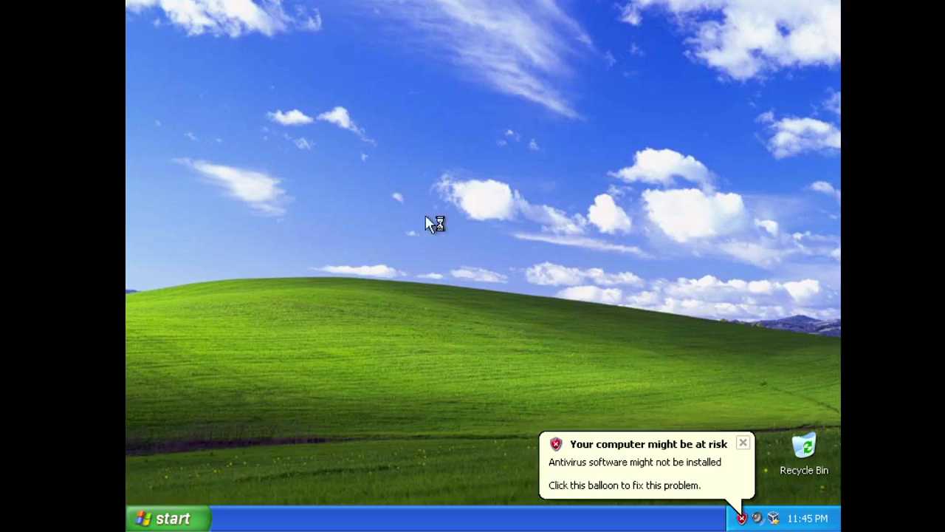
left_click(278, 118)
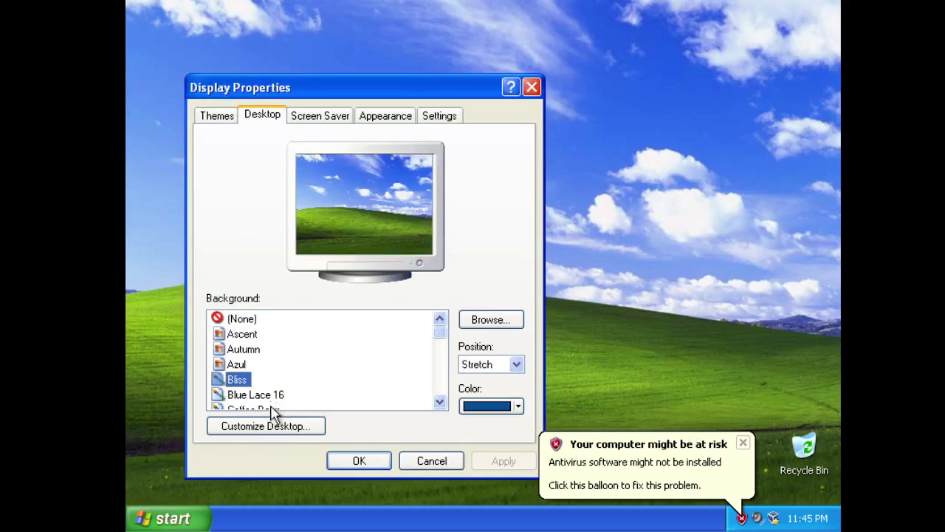
left_click(265, 428)
left_click(311, 186)
left_click(309, 198)
left_click(385, 179)
left_click(433, 482)
left_click(358, 461)
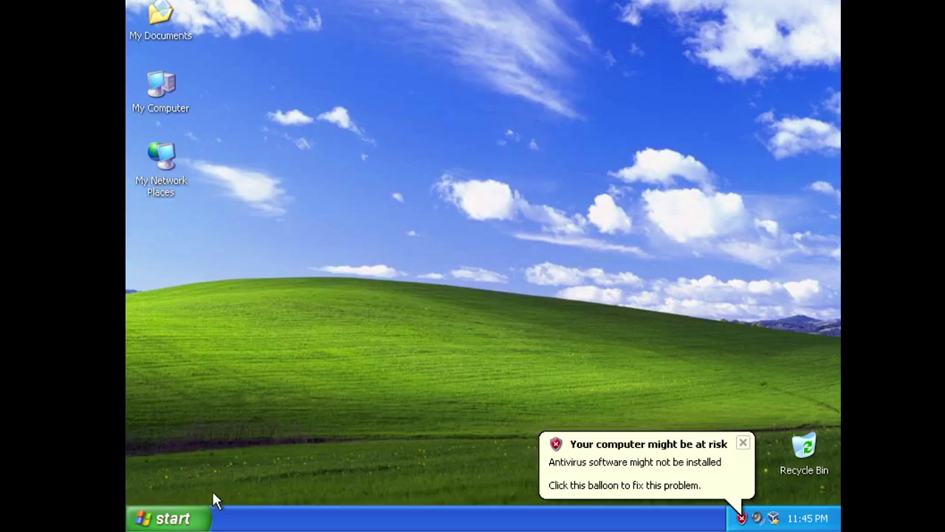
Open the Retsu_Wallapaper network drive (Z:) from My Computer and dismiss the antivirus notification.
double_click(167, 87)
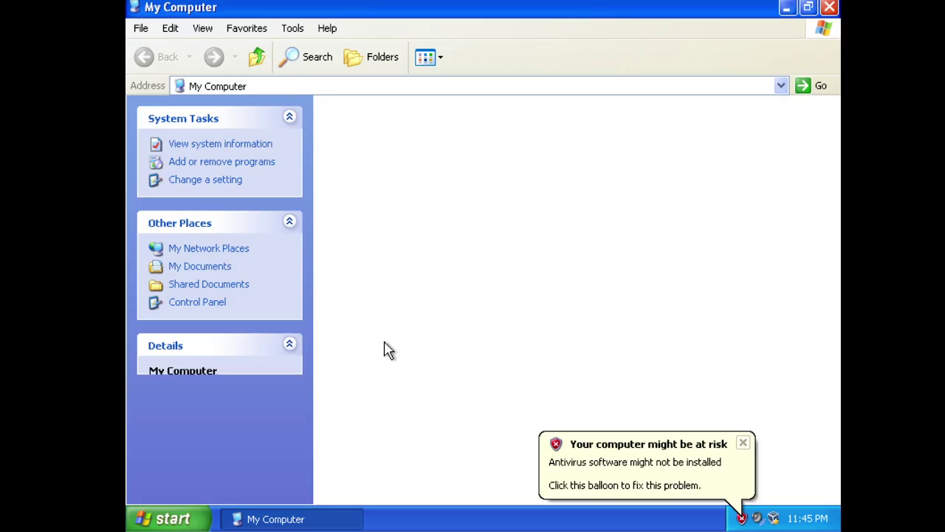
left_click(743, 442)
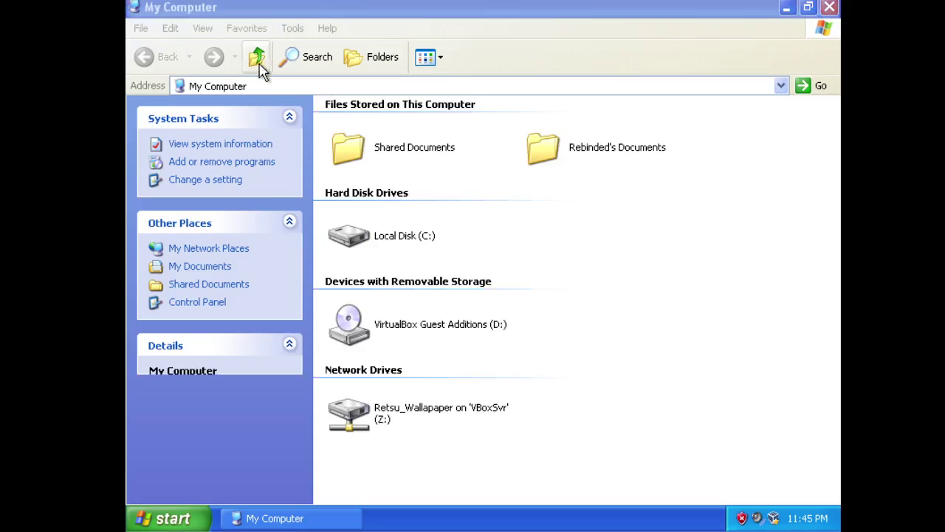
left_click(406, 408)
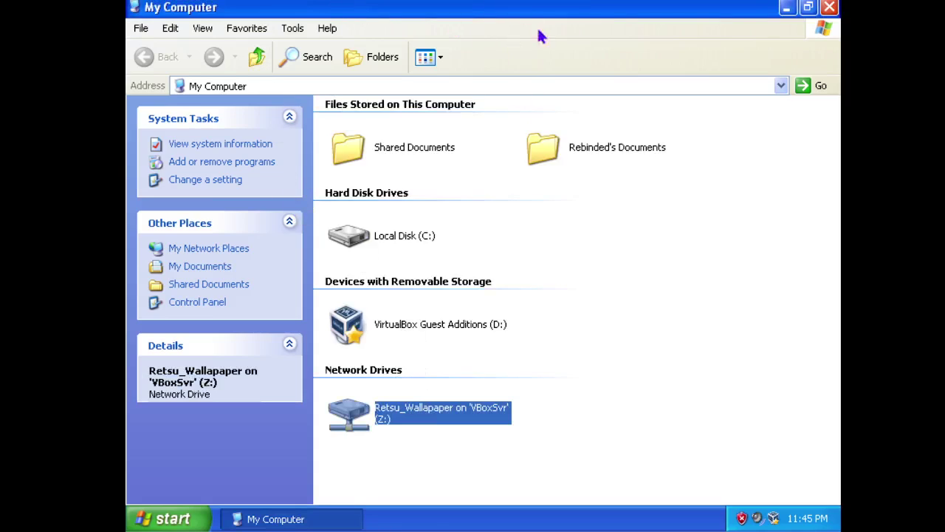
double_click(348, 430)
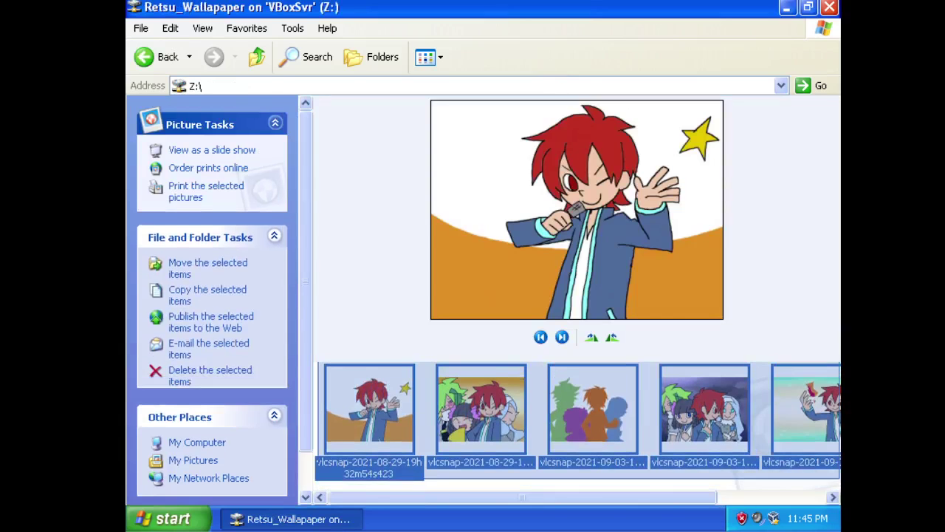
Copy all the selected vlcsnap pictures in the Retsu_Wallapaper network drive.
left_click(802, 437)
right_click(803, 436)
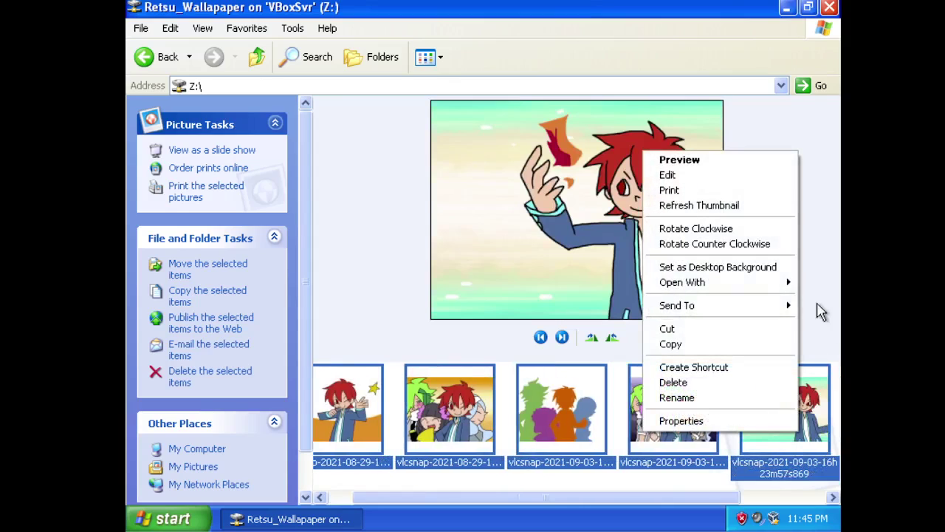
left_click(700, 346)
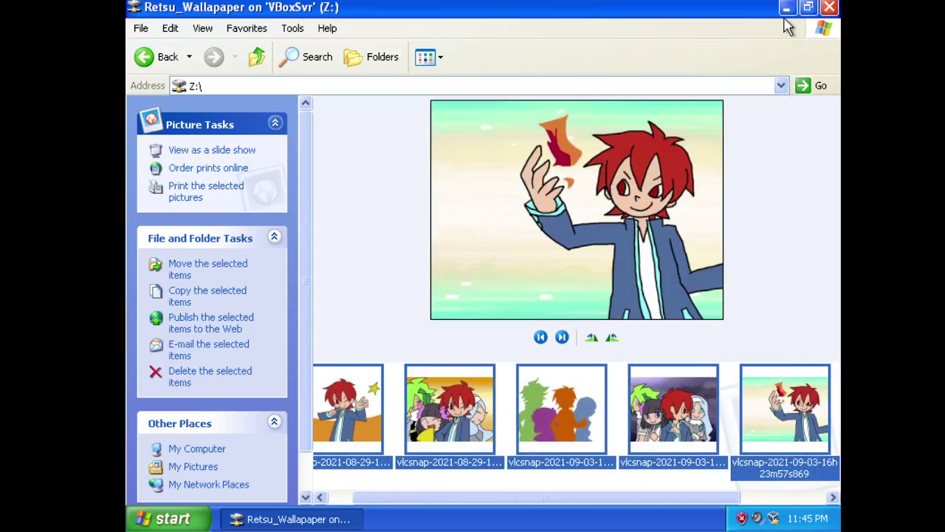
Paste the copied pictures into the My Pictures folder inside My Documents, and close the network drive's window.
key("super+d")
double_click(160, 22)
left_click(539, 130)
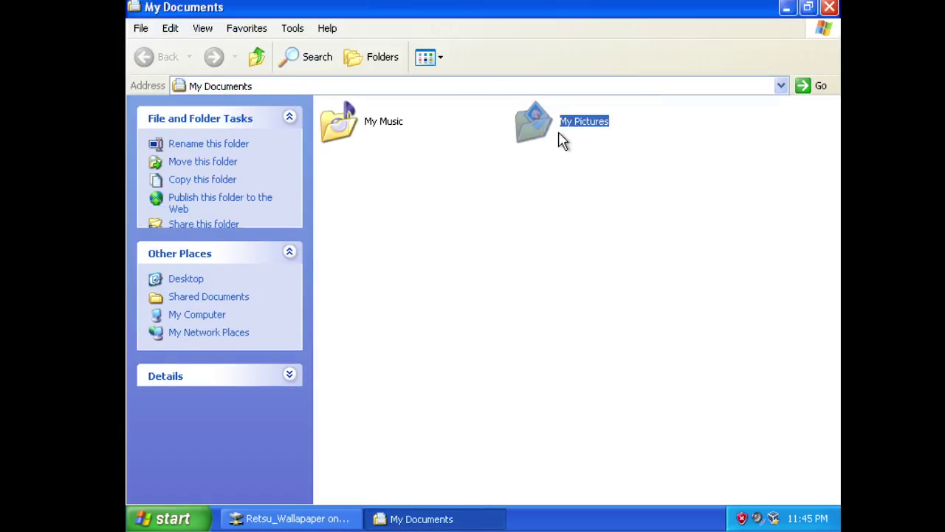
left_click(281, 519)
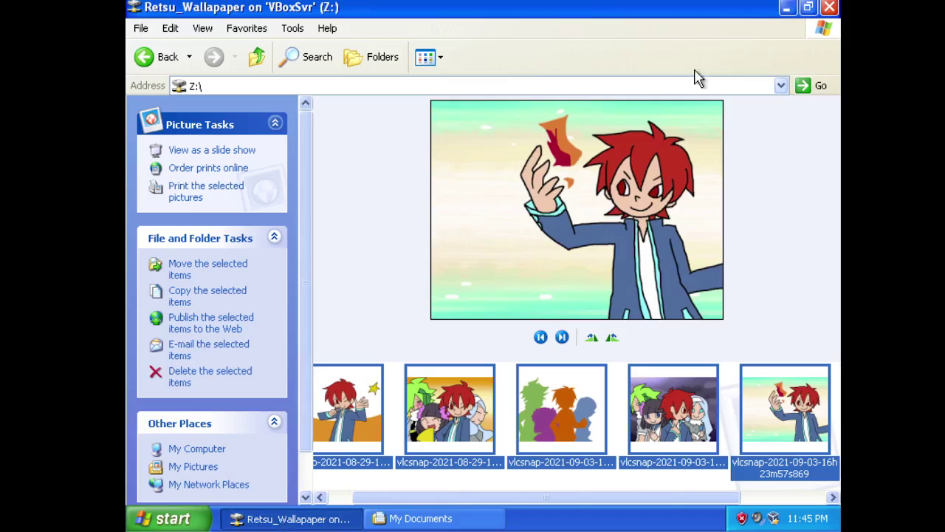
left_click(829, 12)
right_click(458, 211)
left_click(488, 278)
left_click(677, 354)
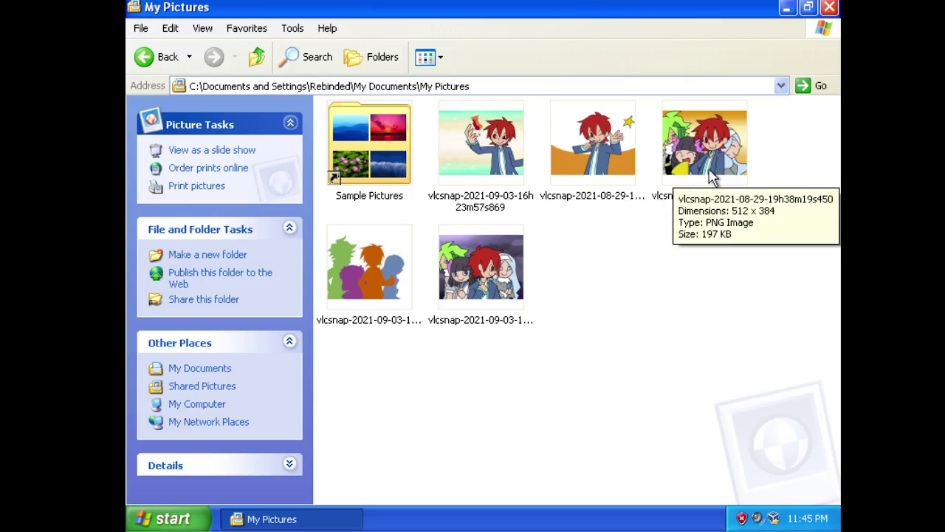
left_click(606, 147)
right_click(606, 147)
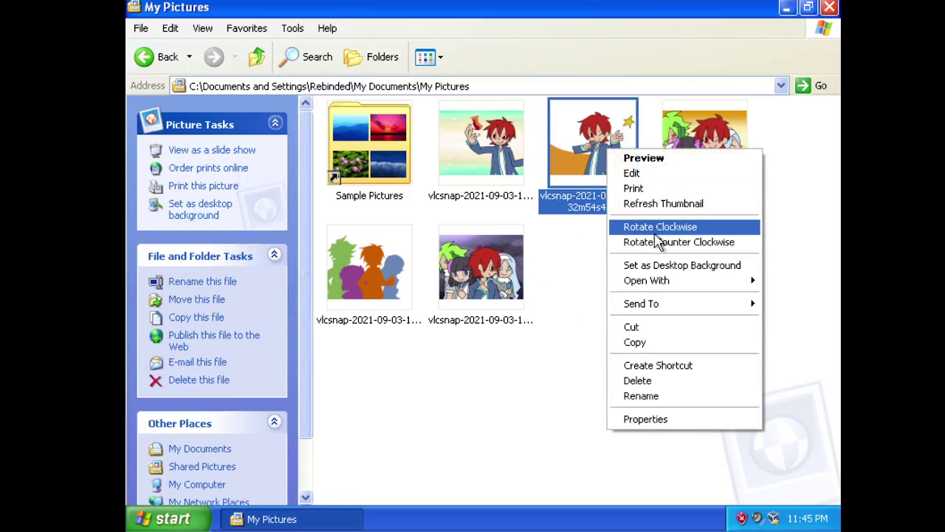
left_click(653, 266)
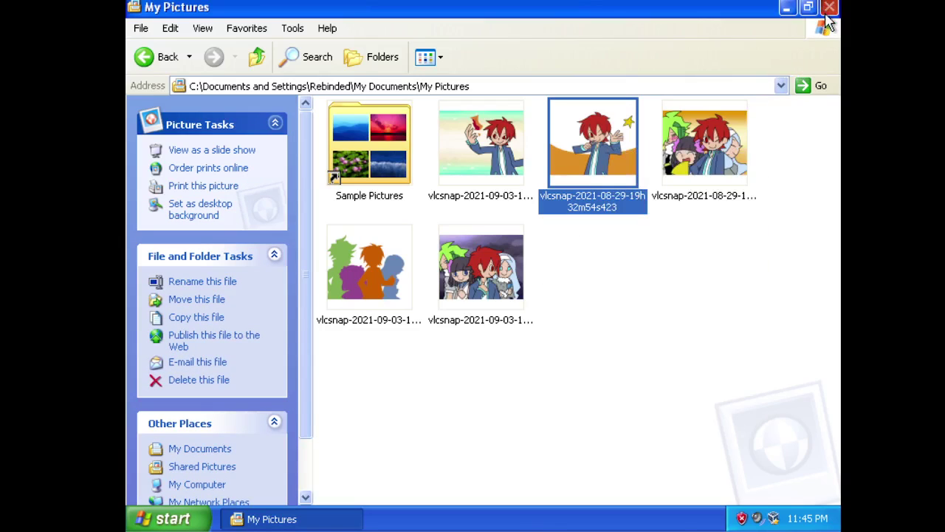
left_click(828, 8)
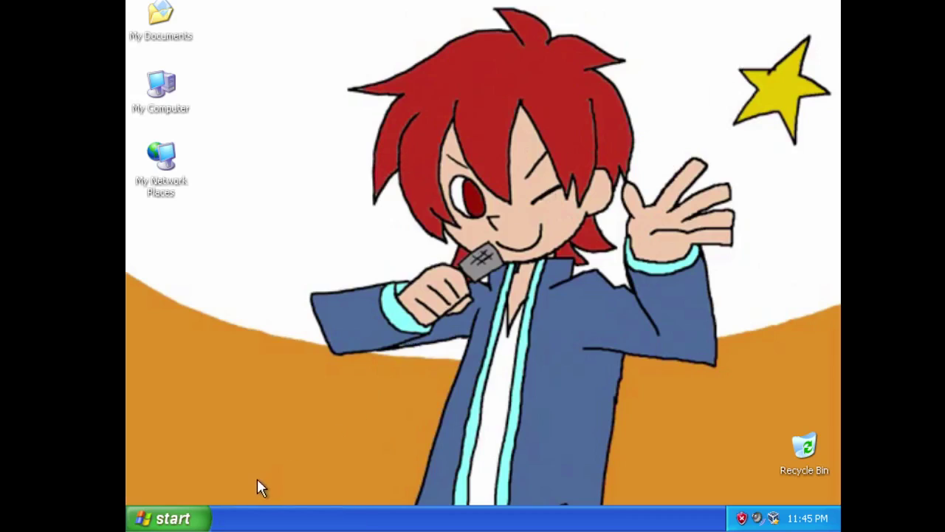
Run winver to view the About Windows version information, and close it.
left_click(186, 519)
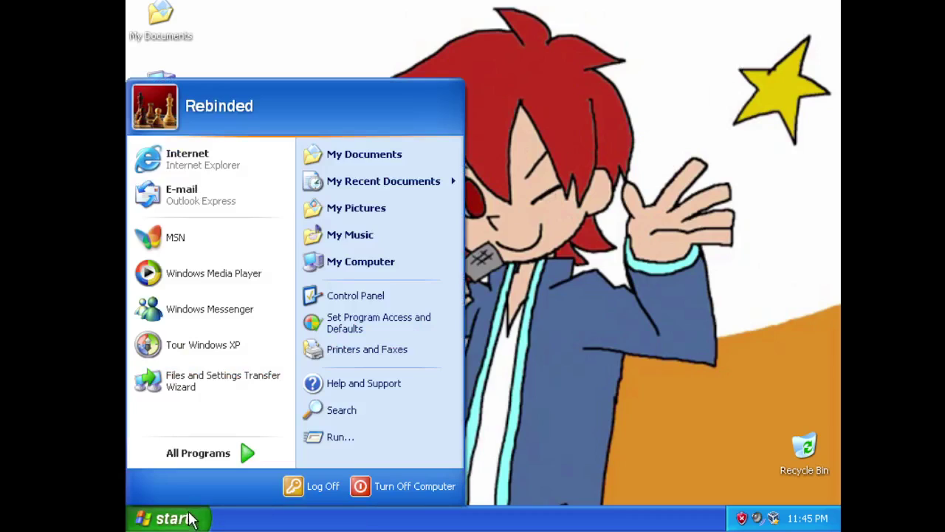
left_click(329, 439)
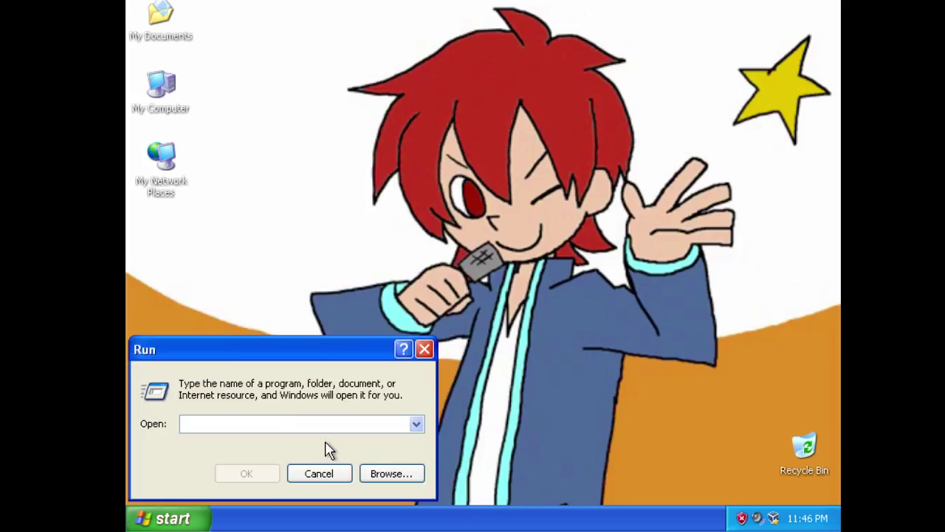
type("winver")
key("Return")
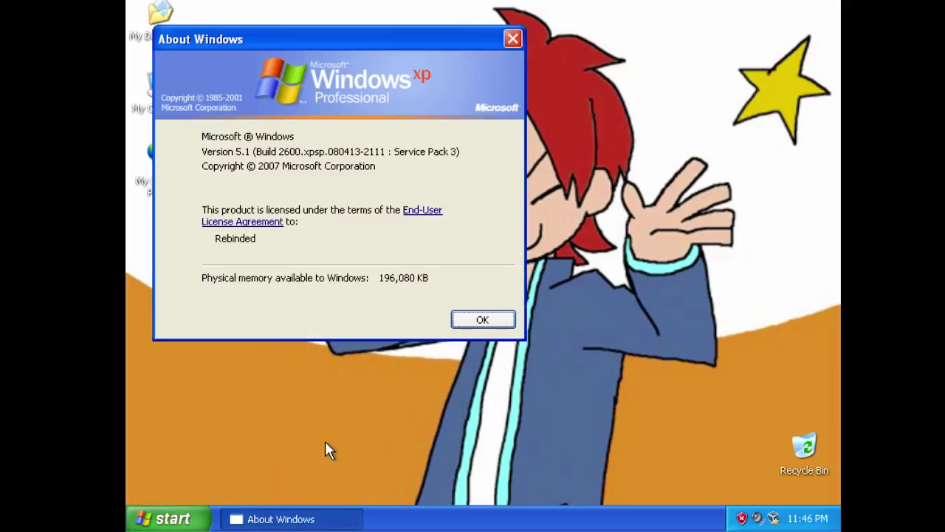
left_click(481, 320)
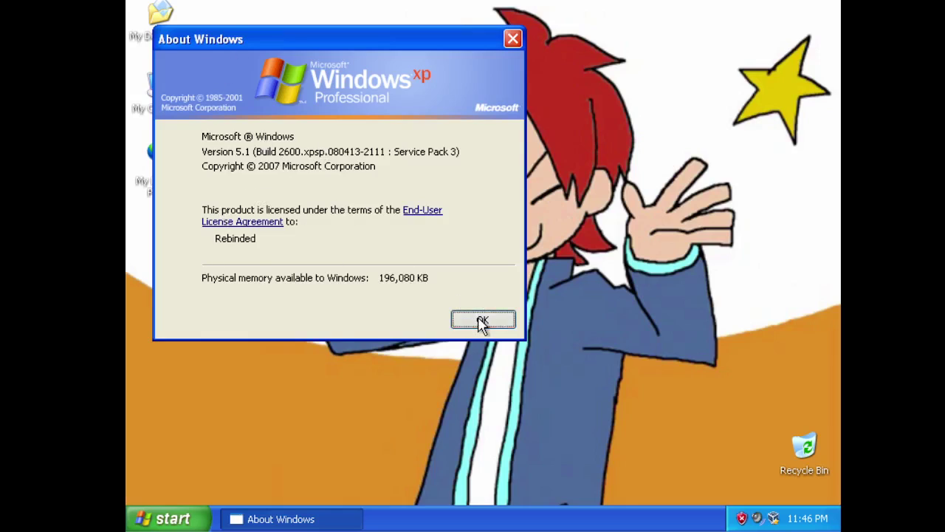
Open My Computer's System Properties and examine the Advanced, Hardware, Computer Name and General information.
right_click(182, 105)
left_click(221, 268)
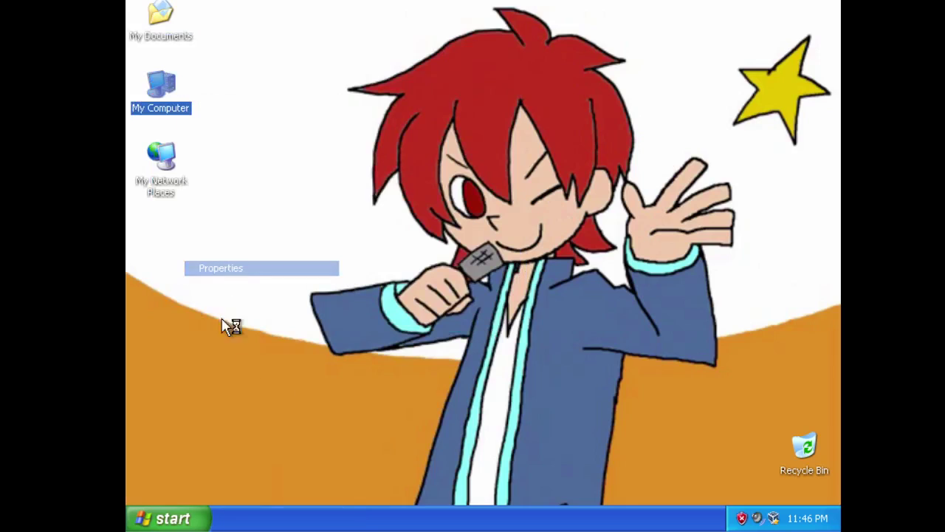
left_click_drag(349, 88, 316, 20)
left_click(299, 59)
left_click(407, 59)
left_click(331, 62)
left_click(514, 62)
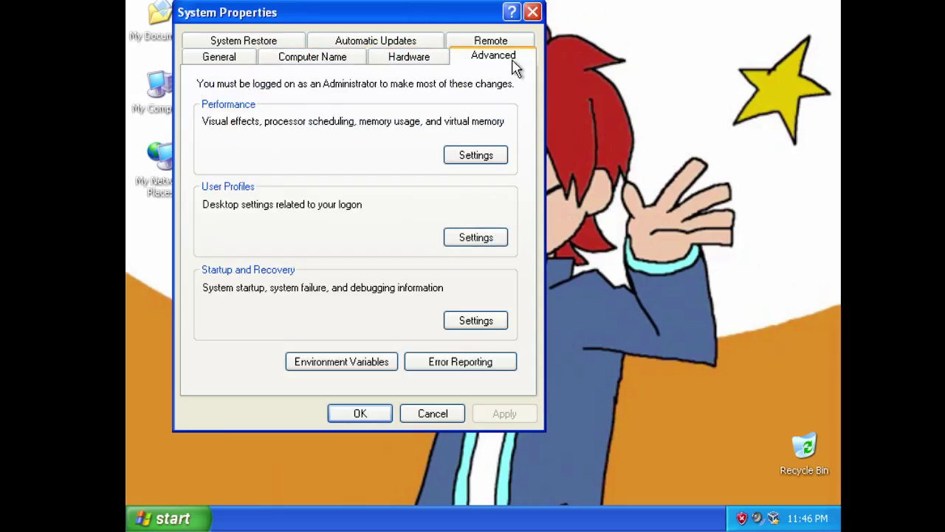
left_click(513, 42)
left_click(443, 43)
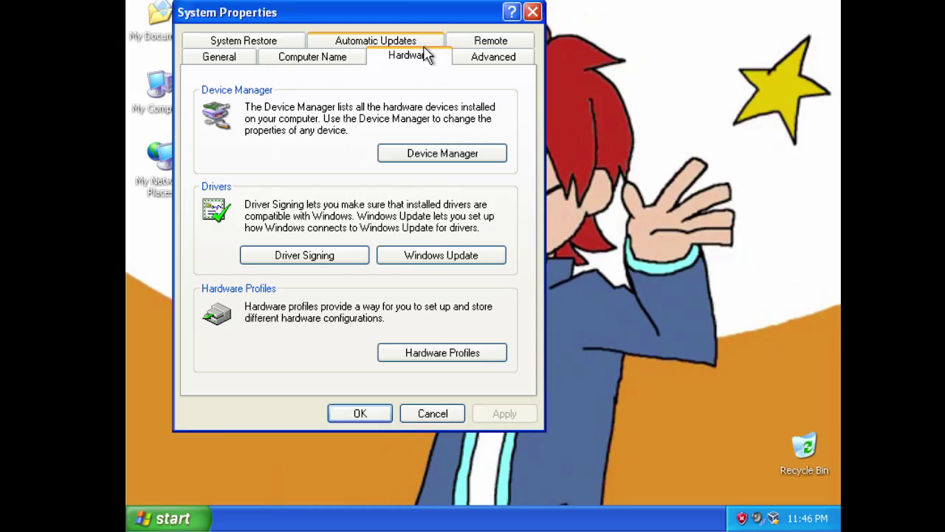
left_click(362, 61)
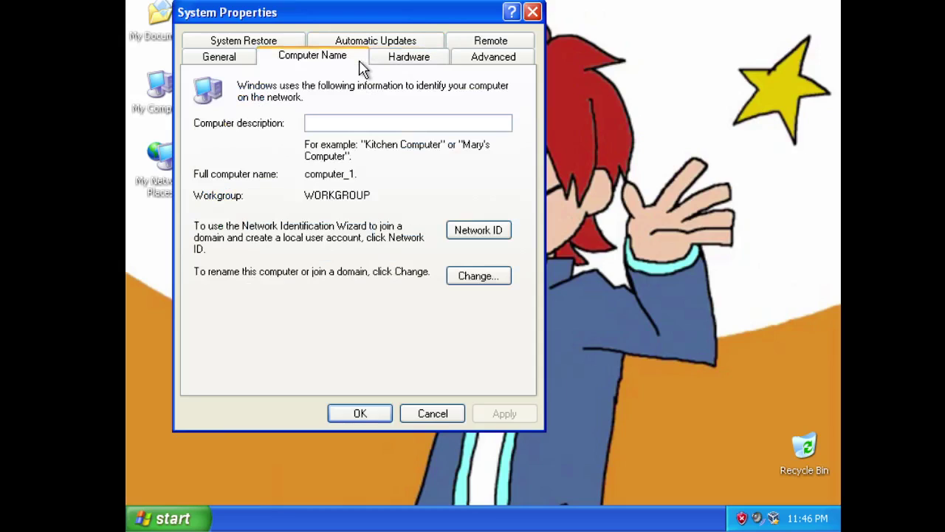
left_click(254, 64)
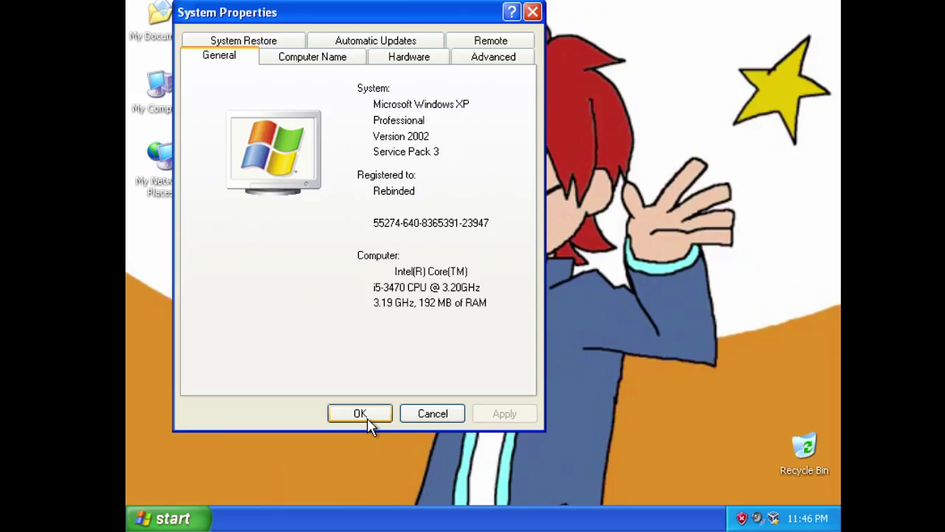
Review the System Restore, Automatic Updates and Remote settings, and close System Properties.
left_click(288, 42)
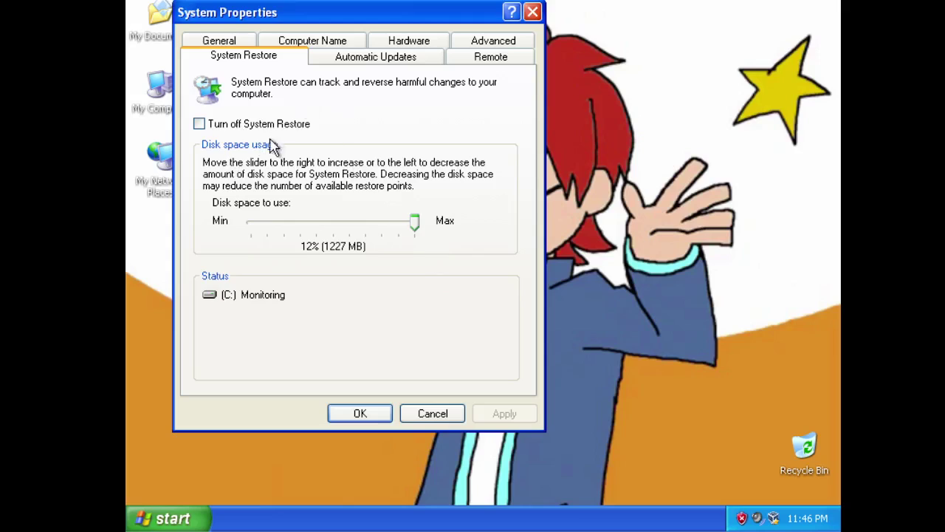
left_click(386, 58)
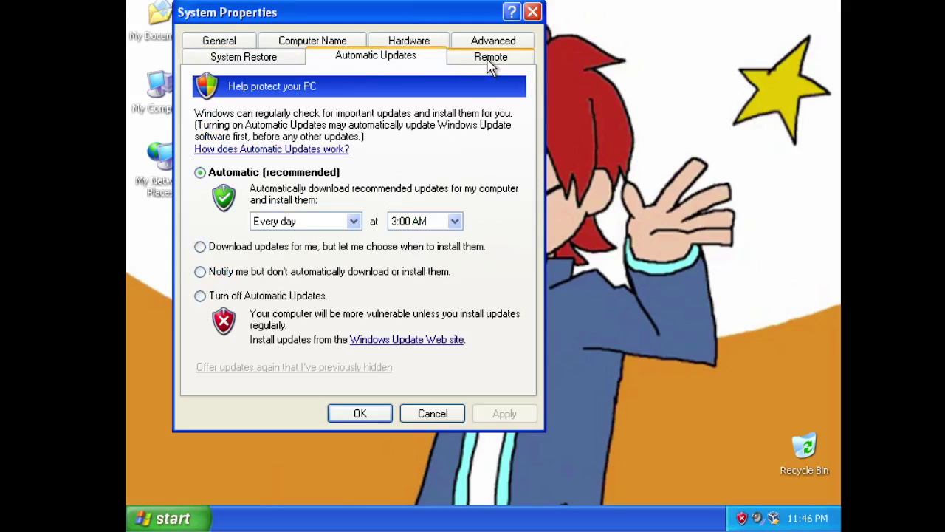
left_click(489, 58)
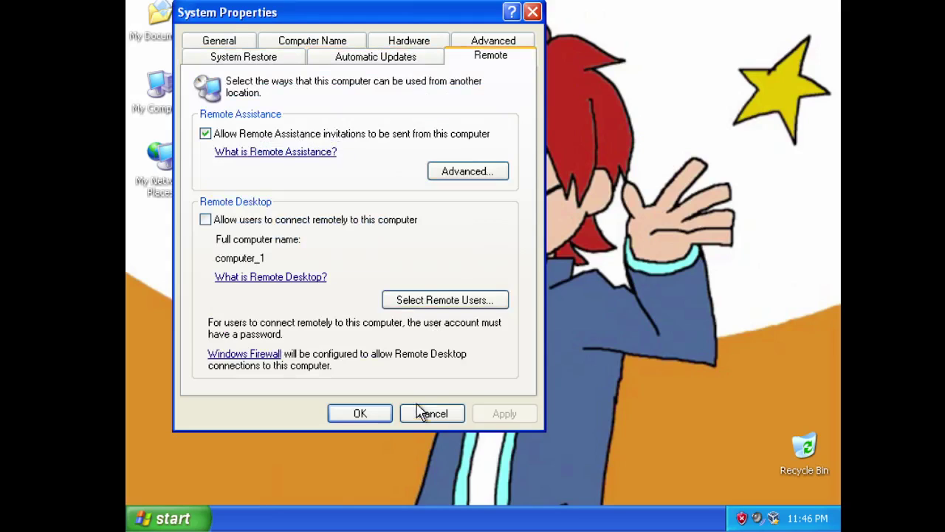
left_click(376, 417)
Open the Control Panel and switch it to Classic View.
left_click(170, 518)
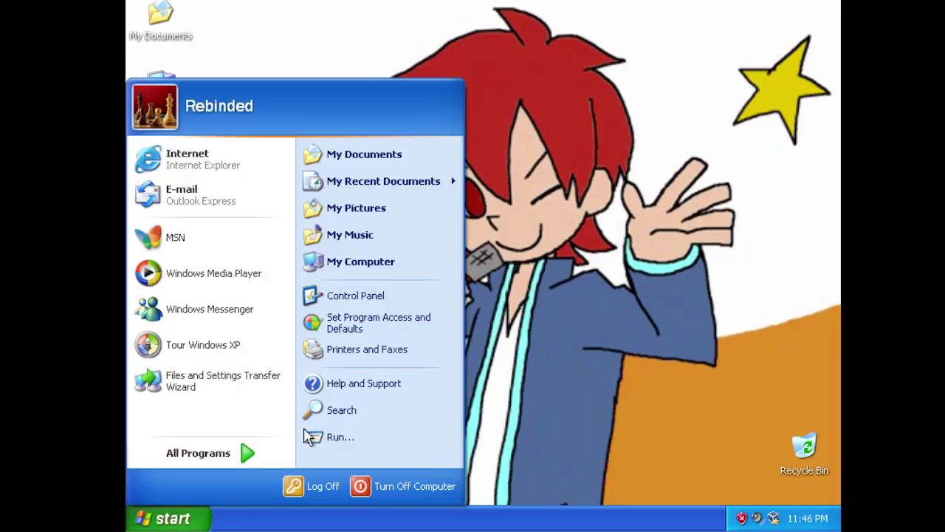
left_click(354, 290)
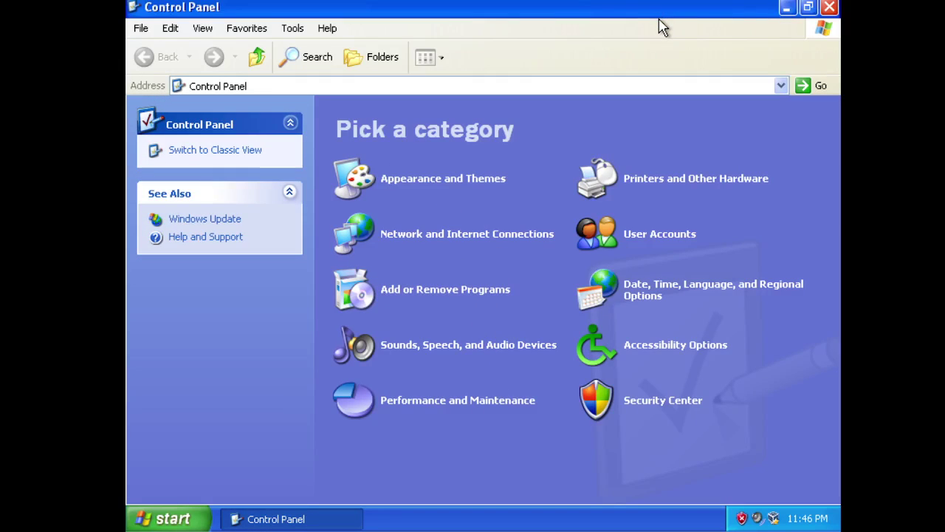
left_click(211, 154)
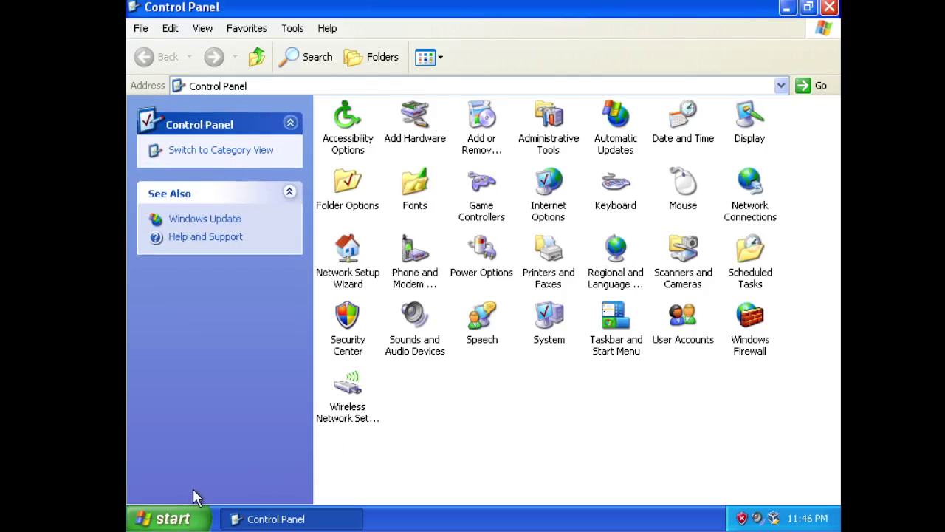
left_click(175, 519)
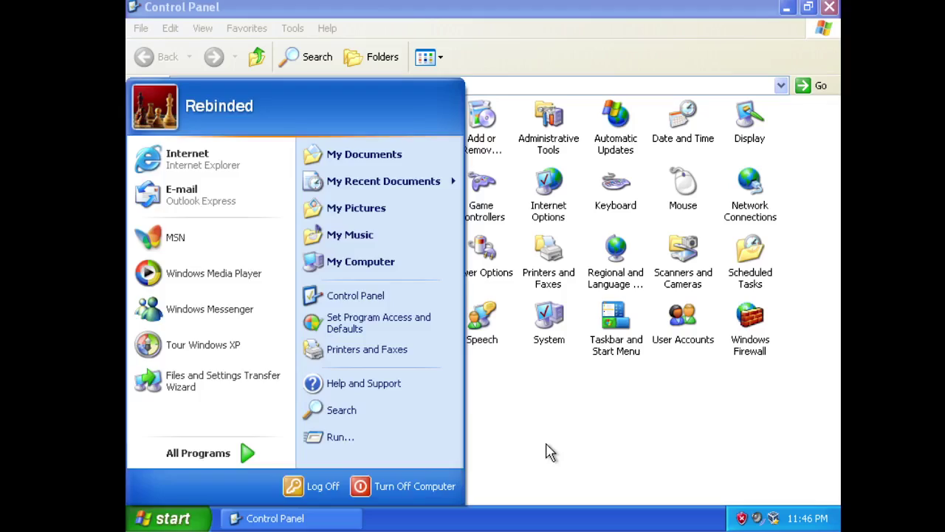
left_click(550, 452)
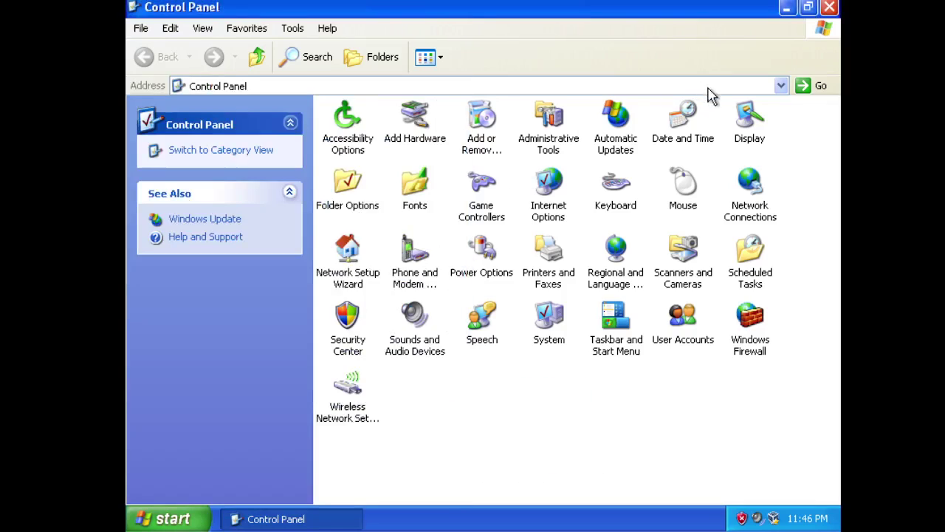
Enable hibernation in Power Options, apply the change, and close the properties dialog.
double_click(479, 267)
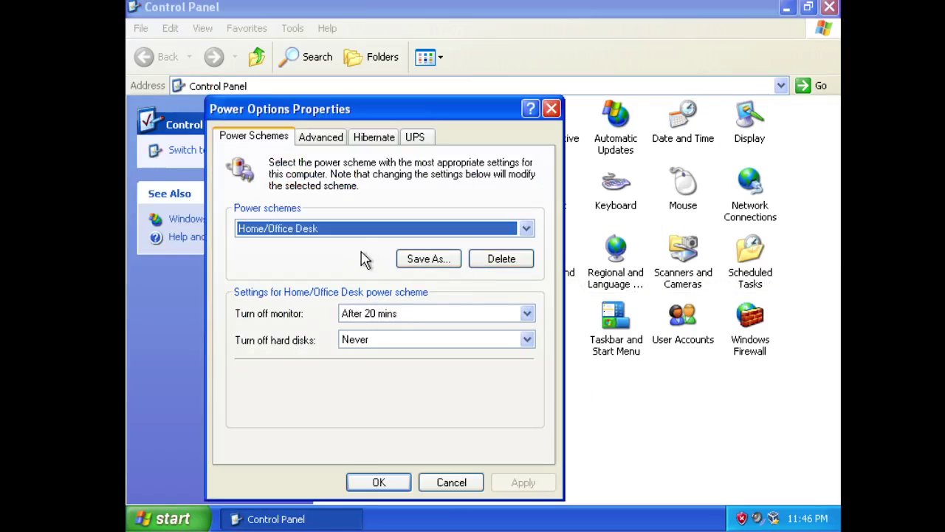
left_click(304, 140)
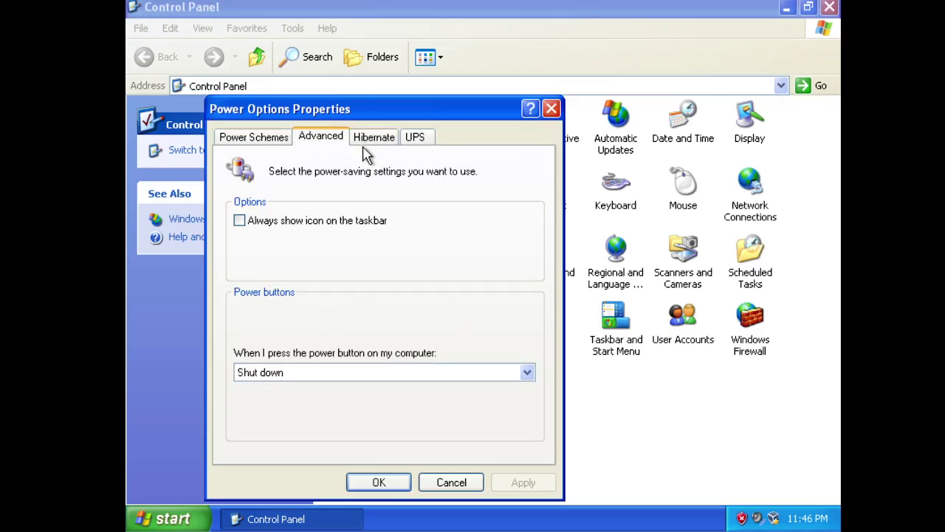
left_click(346, 226)
left_click(342, 228)
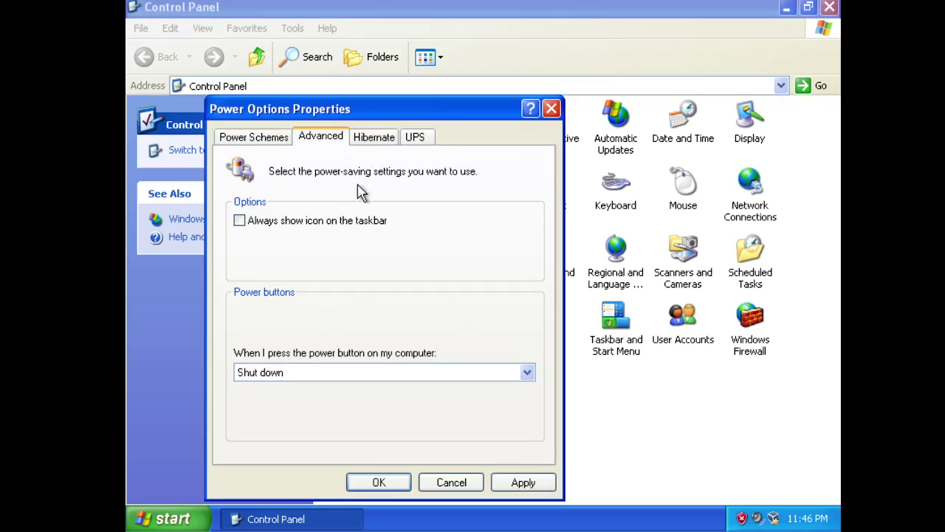
left_click(367, 141)
left_click(336, 238)
left_click(521, 481)
left_click(378, 482)
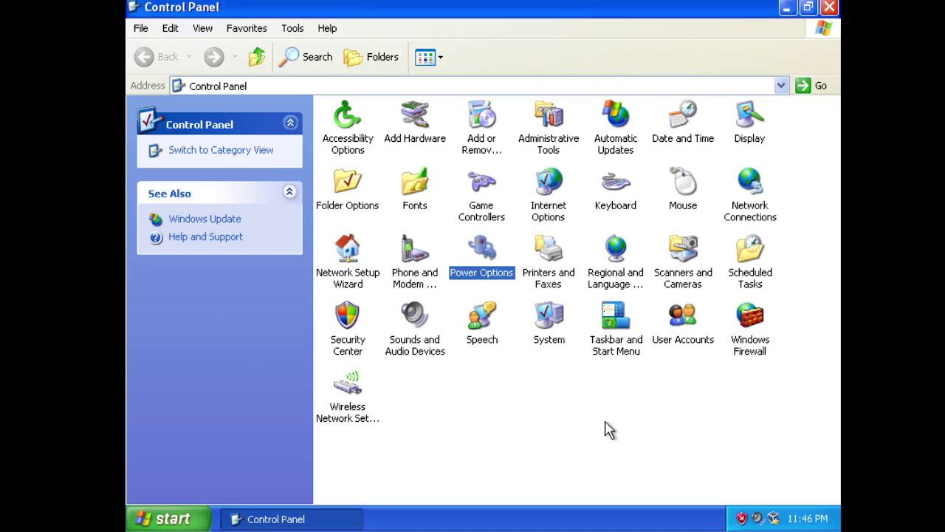
left_click(605, 428)
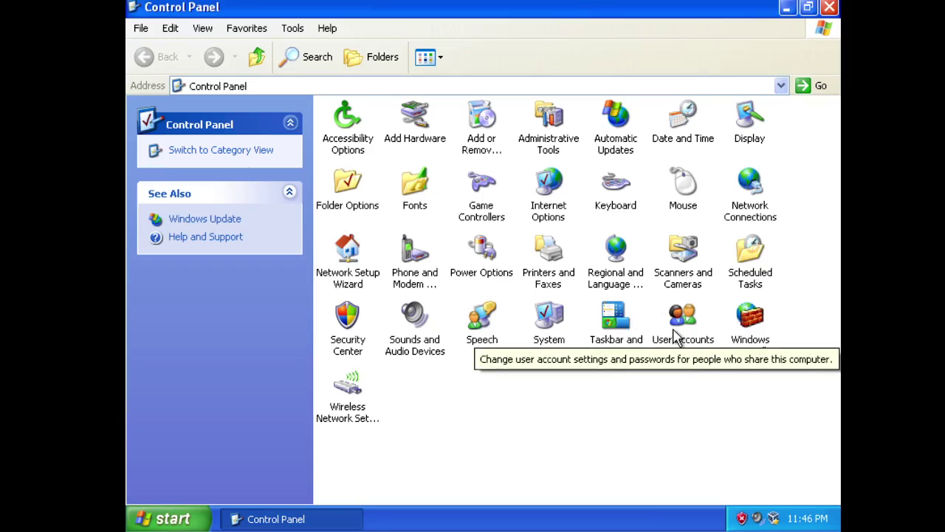
left_click(808, 7)
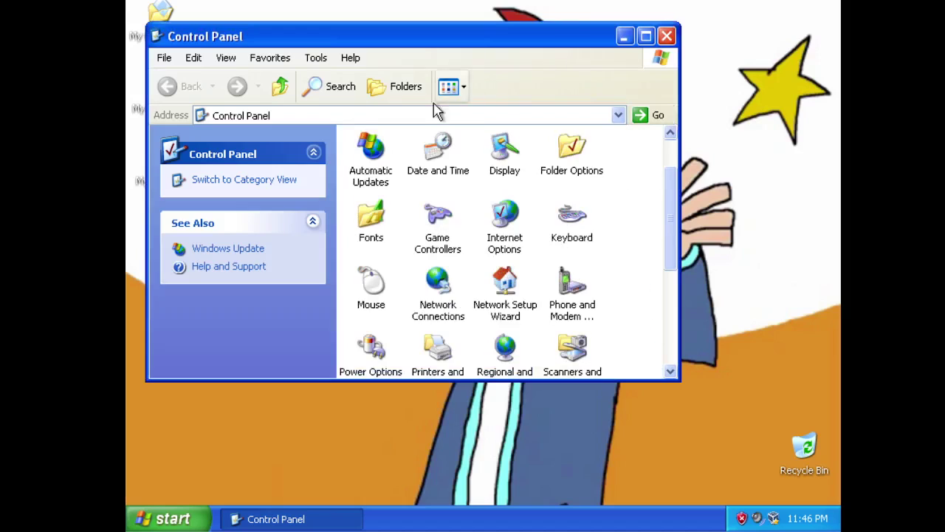
left_click_drag(422, 44, 511, 151)
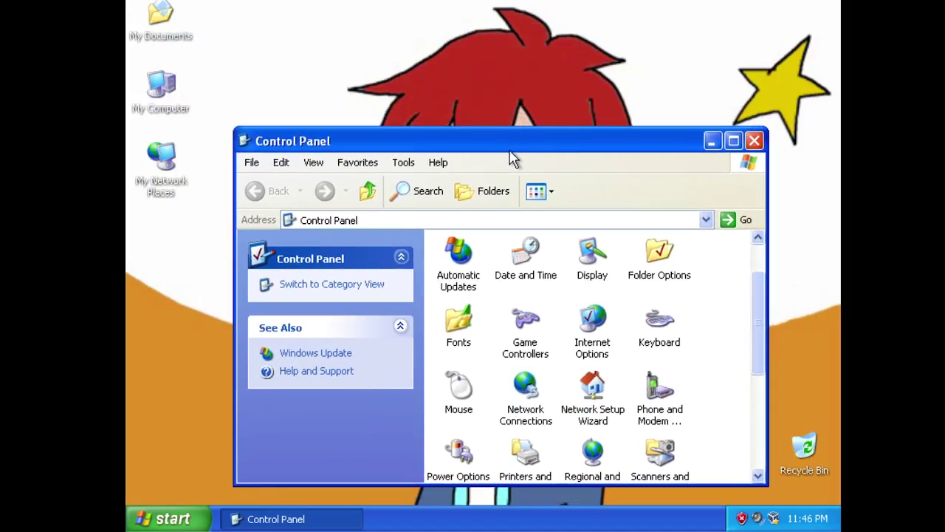
left_click(733, 140)
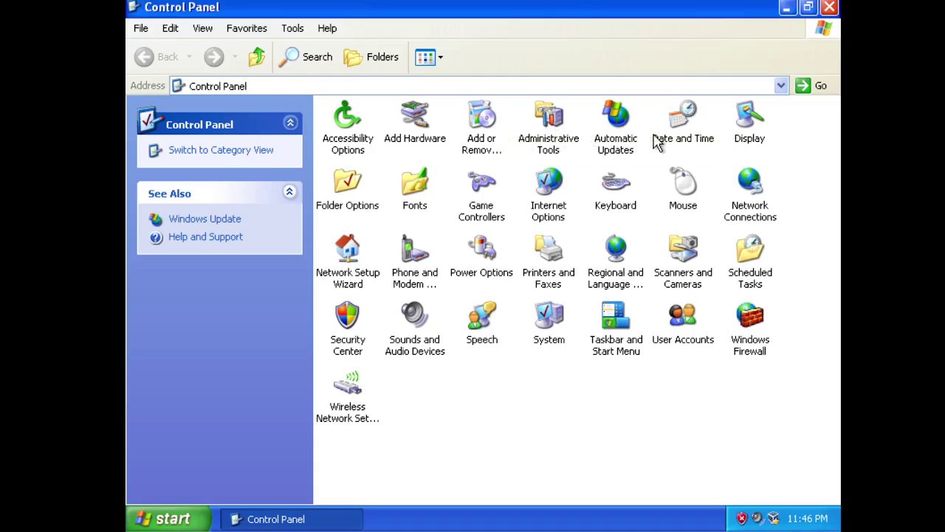
Close the Control Panel and set the date to September 7, 2021, in Date and Time Properties, checking the time zone and Internet time settings.
double_click(694, 125)
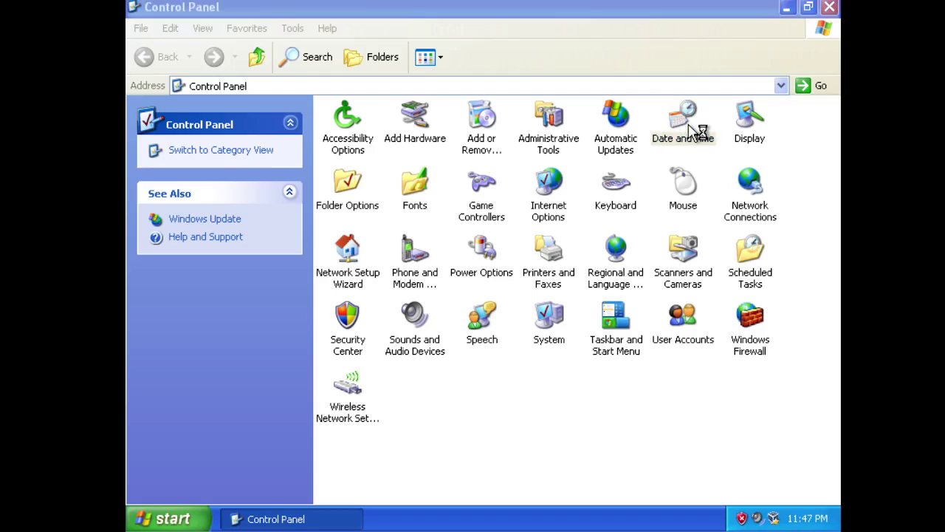
left_click(829, 8)
left_click_drag(333, 37, 318, 19)
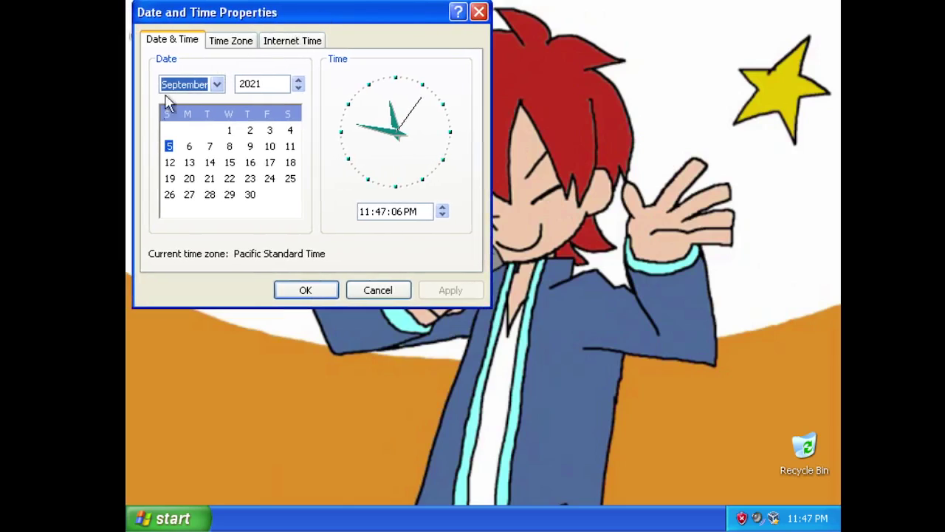
left_click(189, 147)
left_click(209, 147)
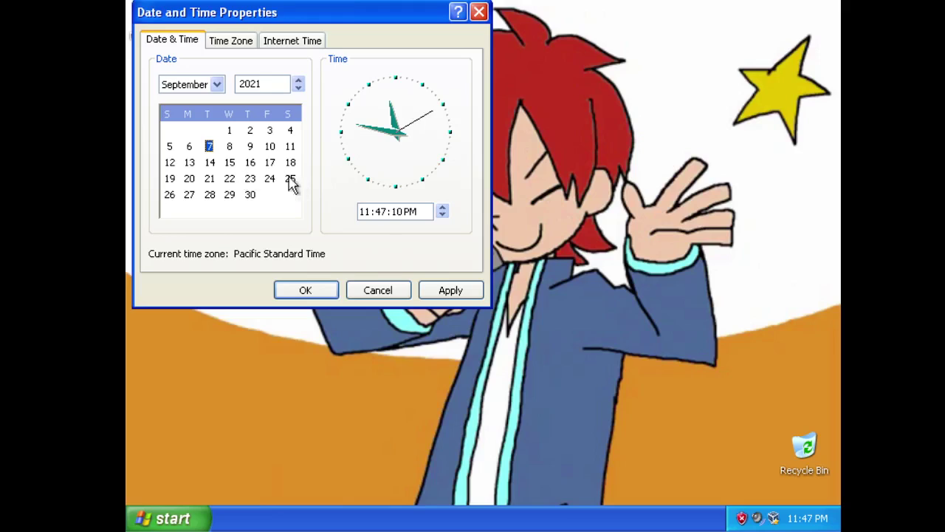
left_click(238, 43)
left_click(296, 42)
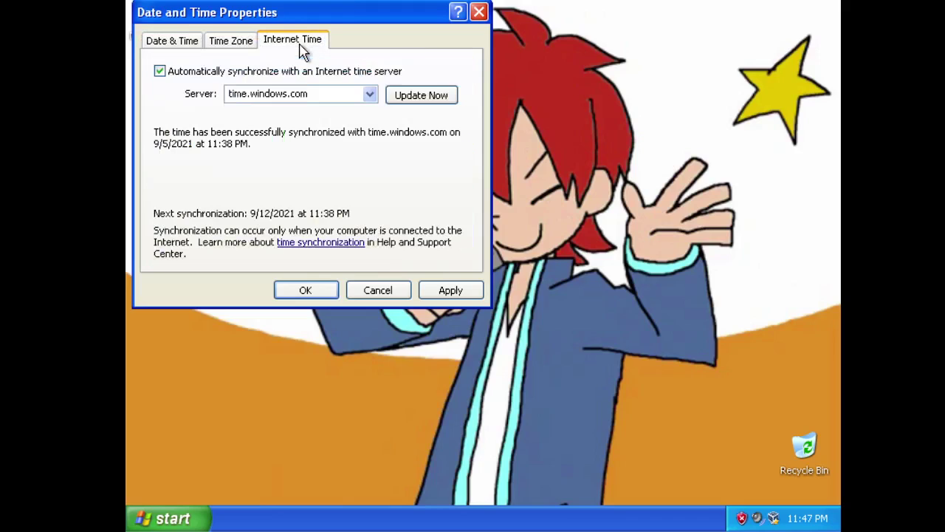
left_click(325, 288)
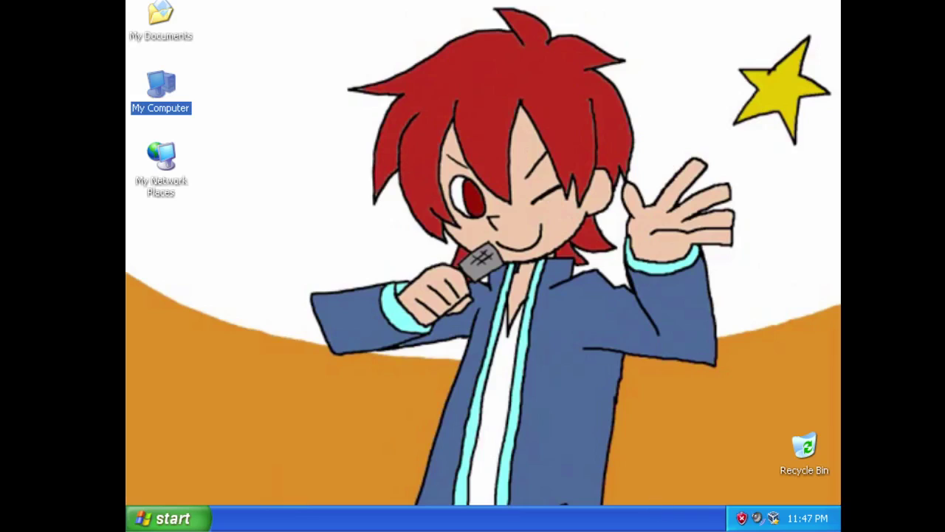
Move the Recycle Bin icon directly below My Network Places on the desktop.
left_click(760, 452)
left_click_drag(816, 441, 172, 226)
Turn off the Windows XP computer.
left_click(170, 518)
left_click(360, 487)
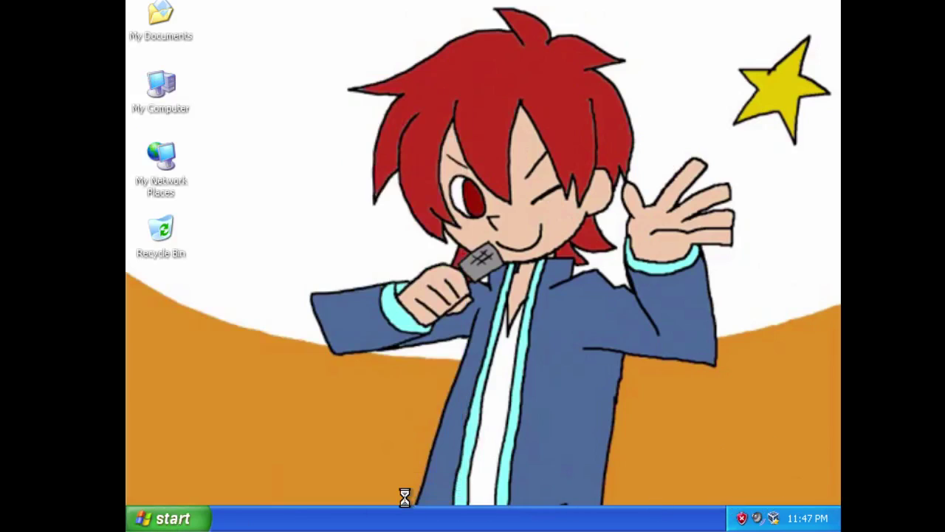
left_click(484, 205)
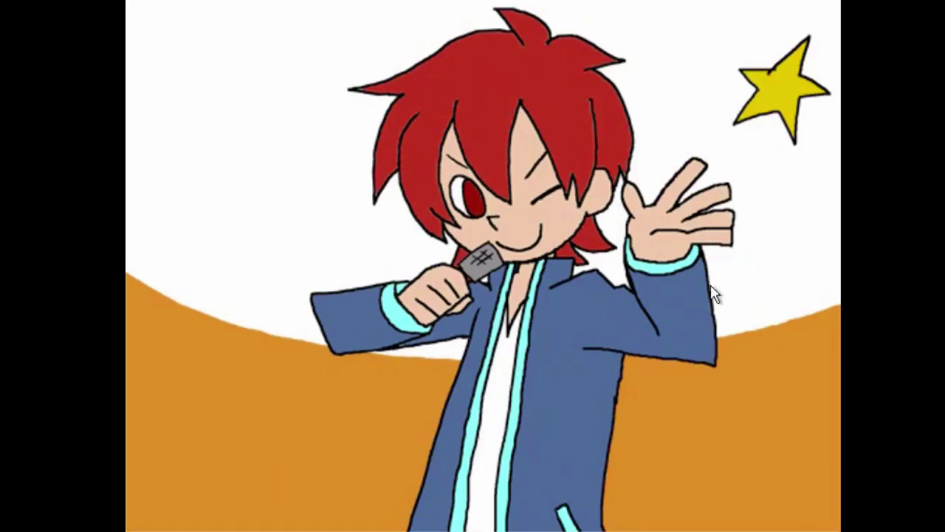